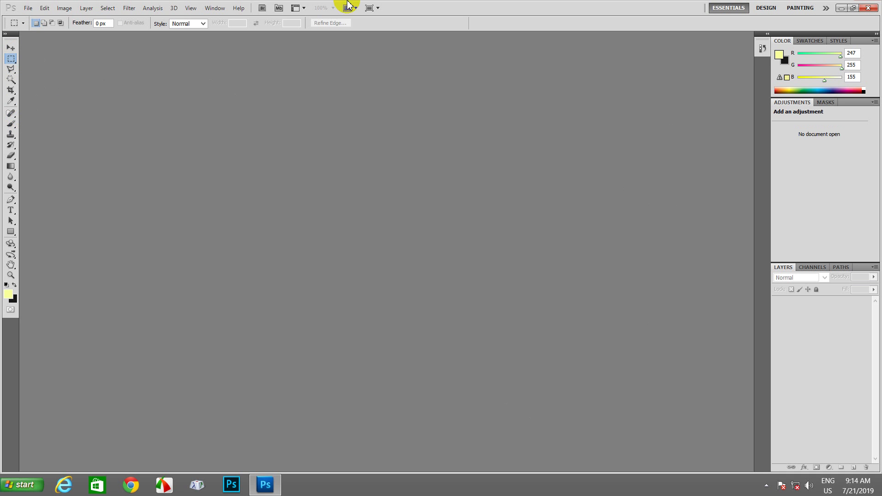
Undock the tools panel, float it along the workspace edge, and switch it to two columns and back to one.
{"action": "left_click_drag", "start_coordinate": [12, 34], "coordinate": [87, 65]}
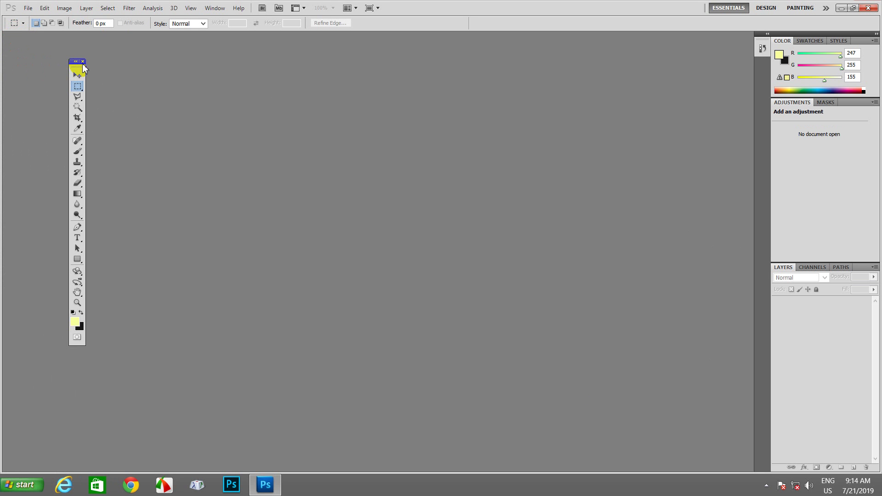
{"action": "left_click_drag", "start_coordinate": [76, 73], "coordinate": [12, 40]}
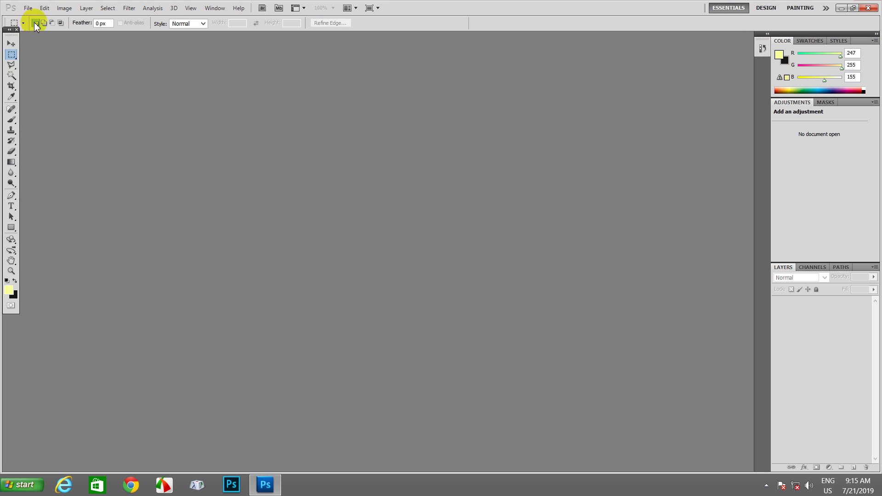
{"action": "left_click", "coordinate": [9, 30]}
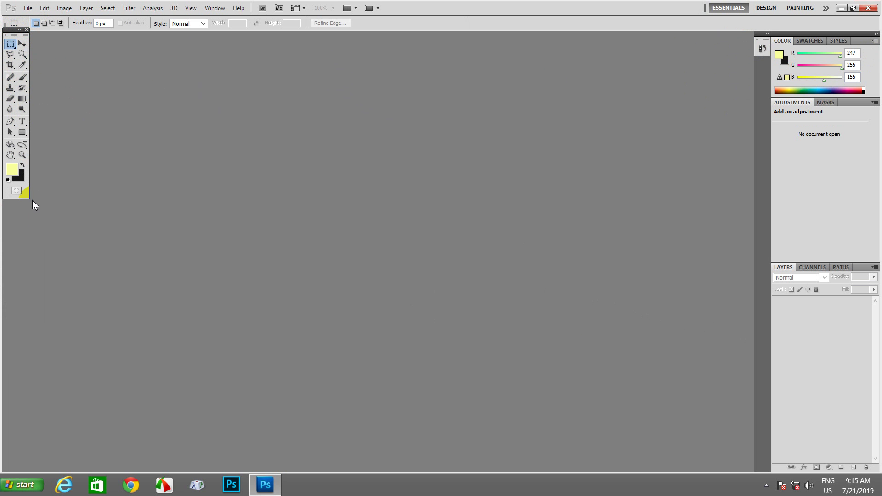
{"action": "left_click", "coordinate": [19, 30]}
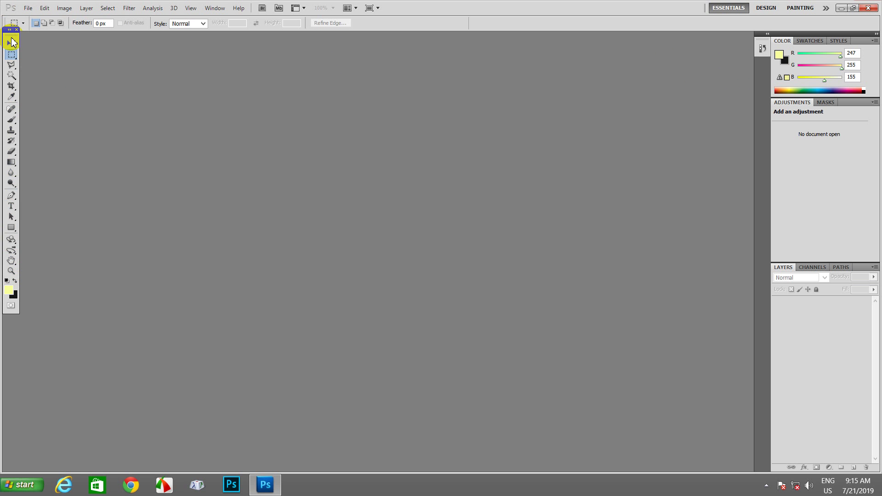
Hide all panels and show them again, twice.
{"action": "key", "text": "Tab"}
{"action": "key", "text": "Tab"}
{"action": "key", "text": "Tab"}
{"action": "key", "text": "Tab"}
Search Windows for "Key" and open the On-Screen Keyboard.
{"action": "left_click", "coordinate": [21, 485]}
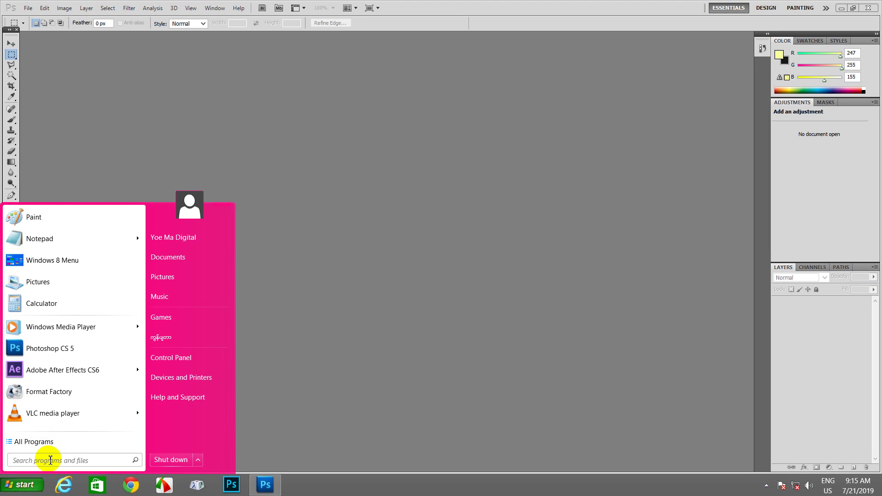
{"action": "type", "text": "Key"}
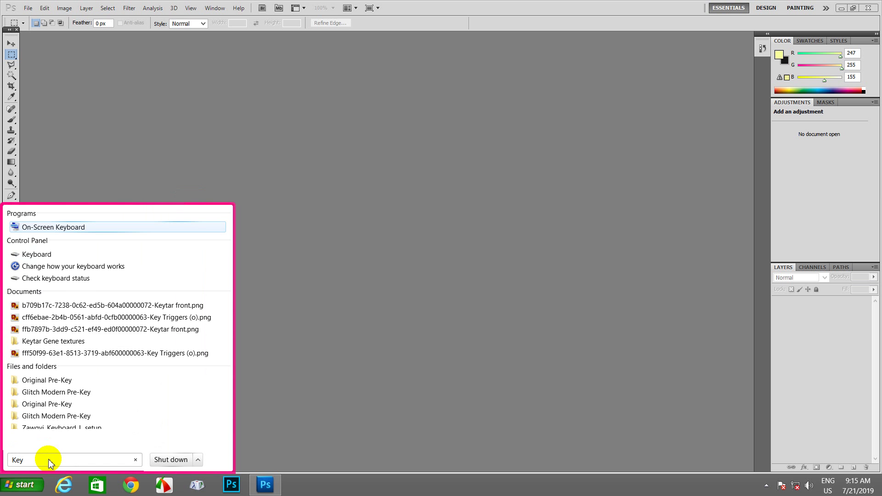
{"action": "left_click", "coordinate": [60, 227]}
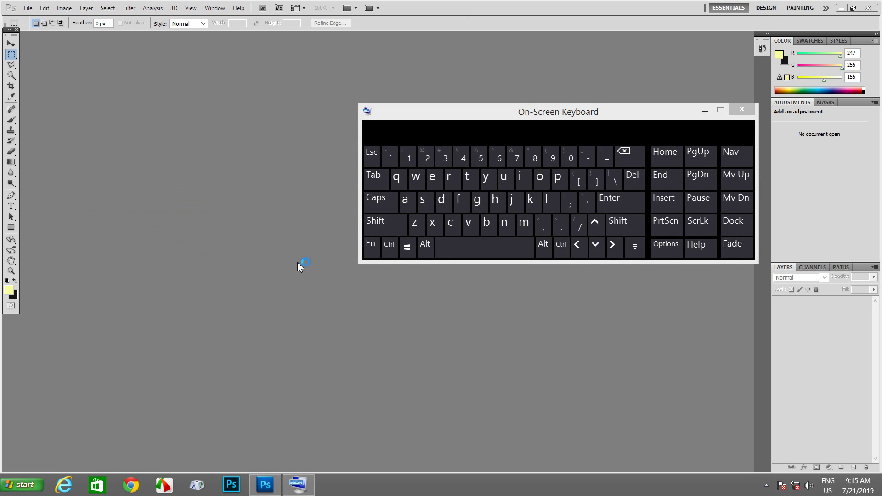
Hide and restore all panels repeatedly from the On-Screen Keyboard, moving the keyboard window away from the docked panels.
{"action": "left_click", "coordinate": [374, 178]}
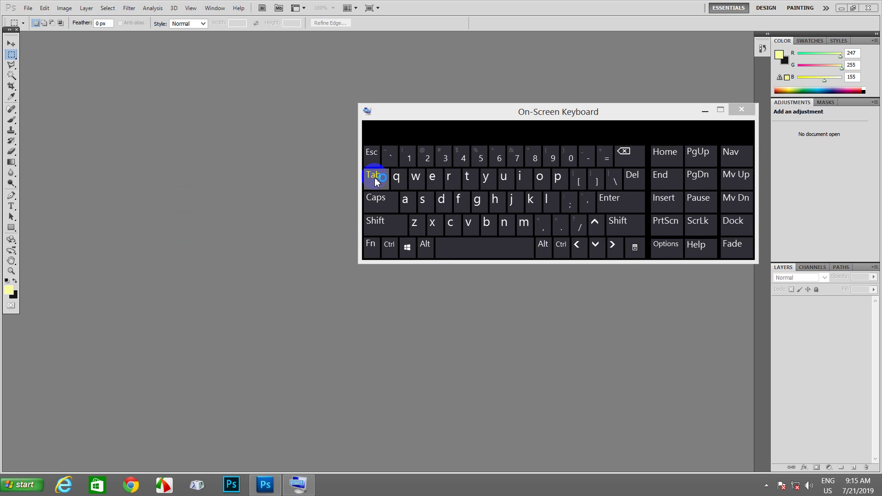
{"action": "left_click", "coordinate": [395, 182]}
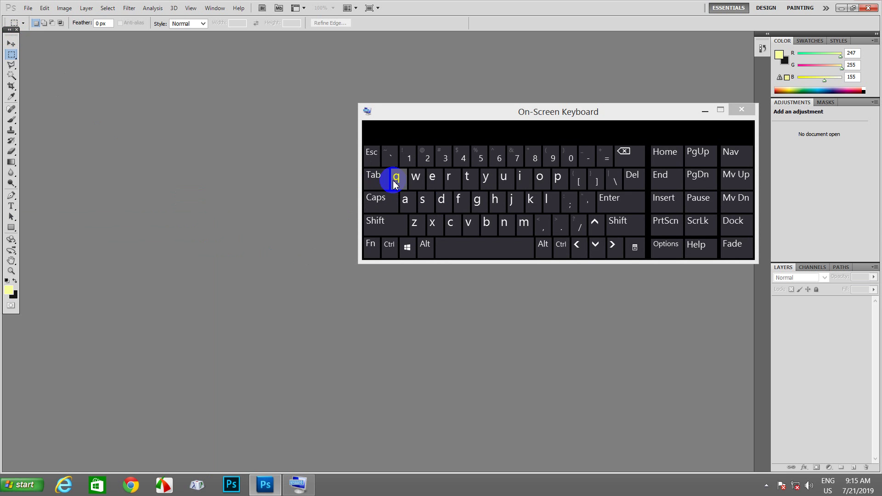
{"action": "left_click", "coordinate": [373, 177]}
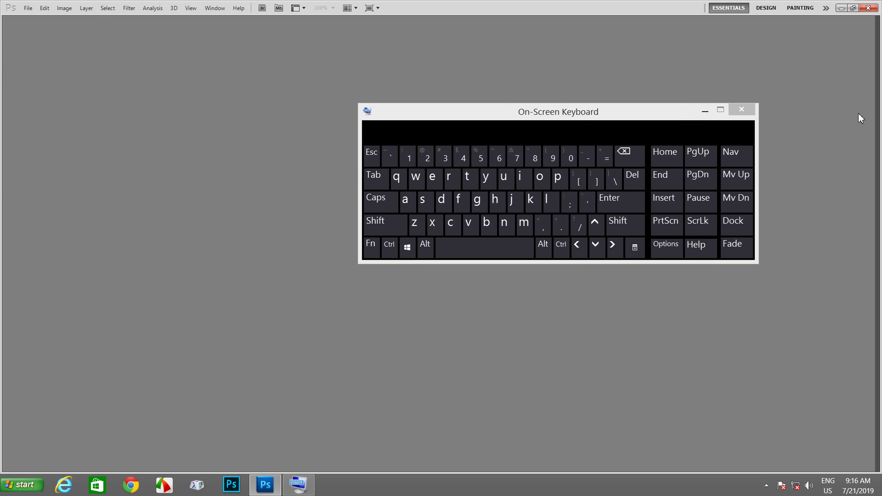
{"action": "left_click", "coordinate": [377, 184]}
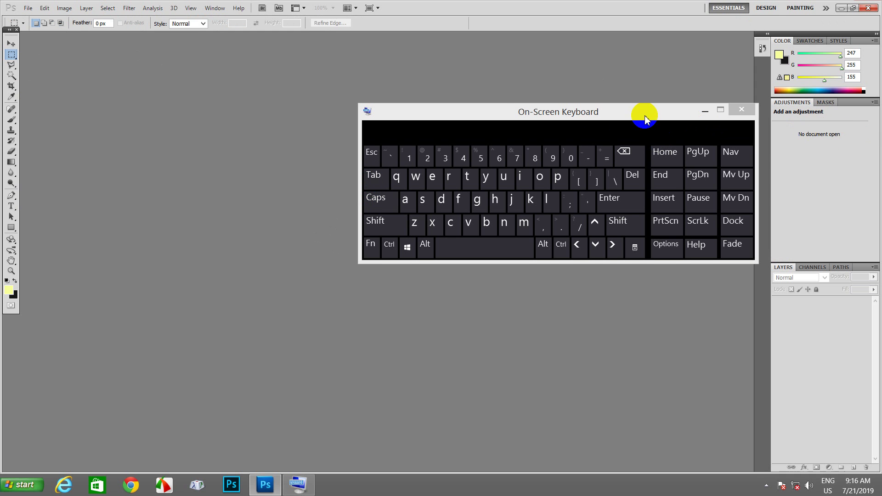
{"action": "left_click_drag", "start_coordinate": [629, 112], "coordinate": [497, 91]}
{"action": "left_click", "coordinate": [240, 156]}
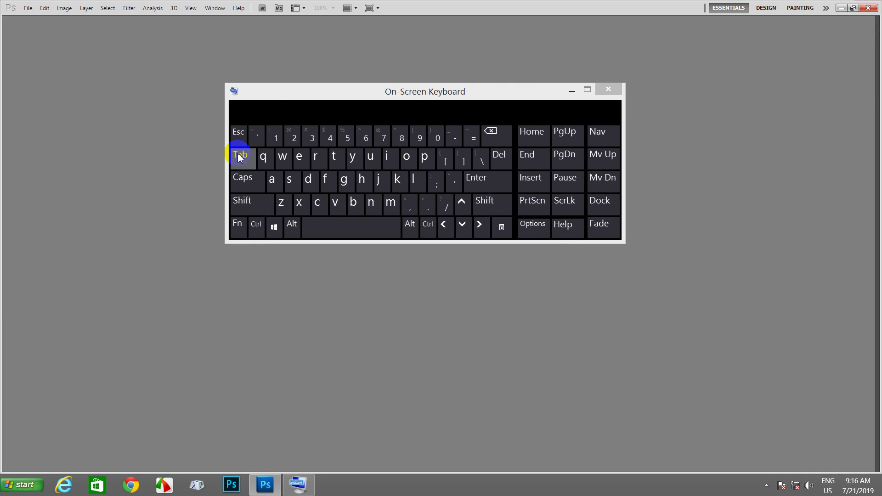
{"action": "left_click", "coordinate": [241, 158]}
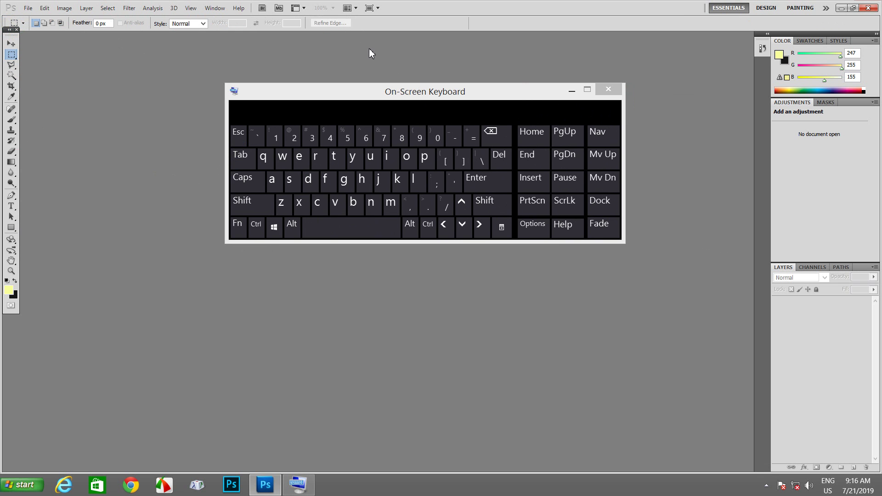
{"action": "left_click", "coordinate": [240, 158]}
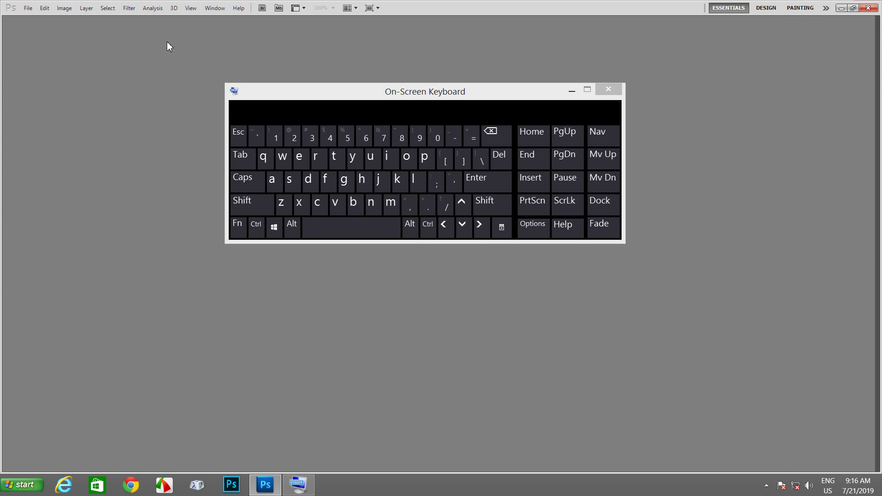
{"action": "left_click", "coordinate": [402, 177]}
{"action": "left_click", "coordinate": [239, 156]}
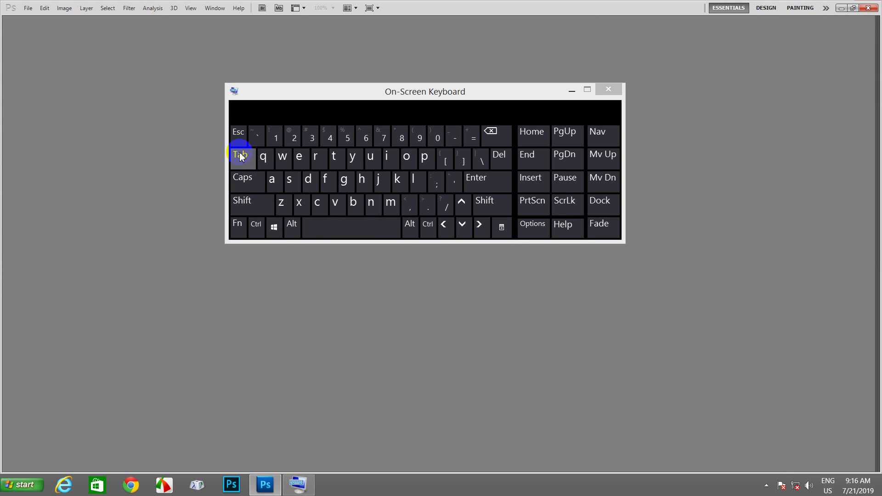
{"action": "left_click", "coordinate": [242, 157]}
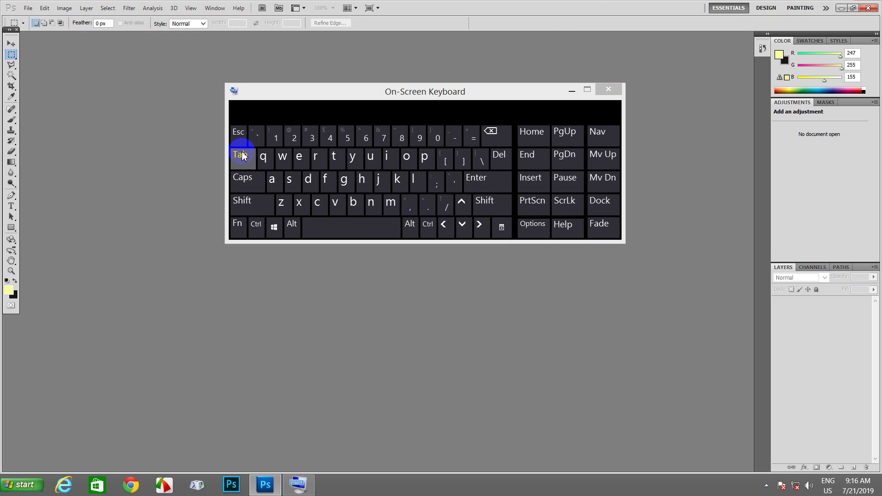
Move the On-Screen Keyboard out of the way and examine the commands in each application menu from File to Help.
{"action": "left_click_drag", "start_coordinate": [351, 88], "coordinate": [453, 230]}
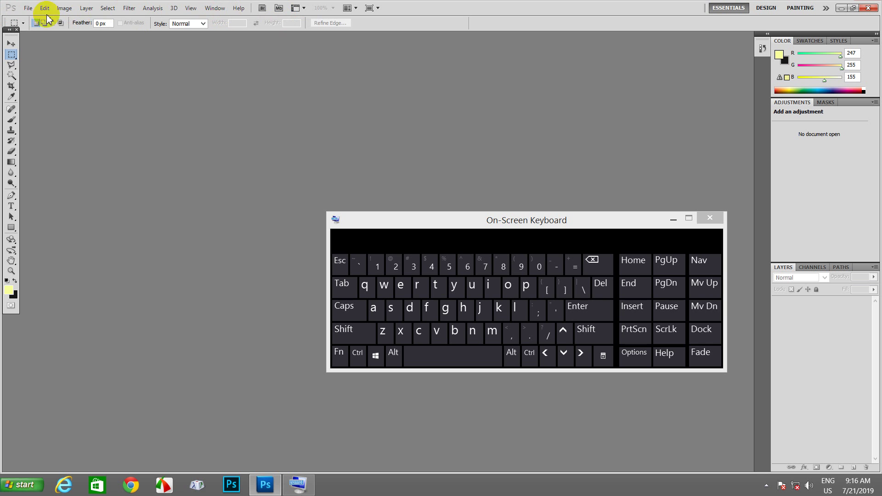
{"action": "left_click", "coordinate": [208, 9]}
{"action": "mouse_move", "coordinate": [28, 10]}
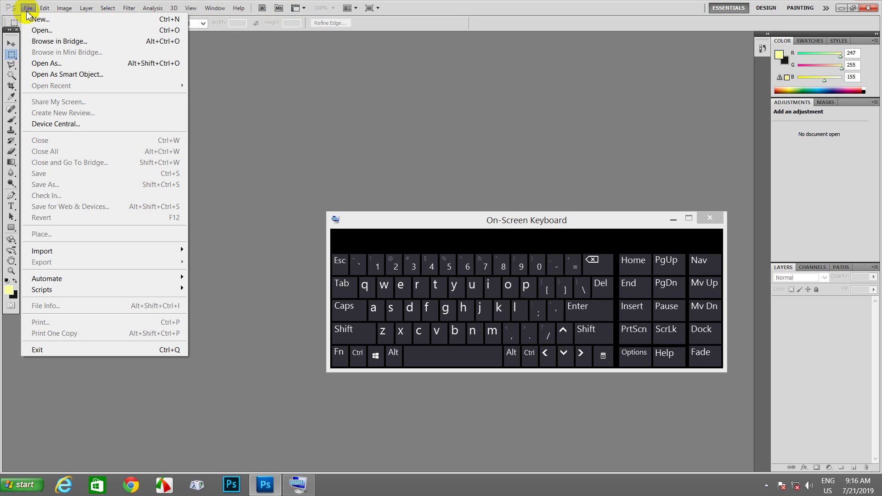
{"action": "left_click", "coordinate": [28, 10]}
{"action": "left_click", "coordinate": [28, 9]}
{"action": "left_click", "coordinate": [43, 8]}
{"action": "left_click", "coordinate": [63, 9]}
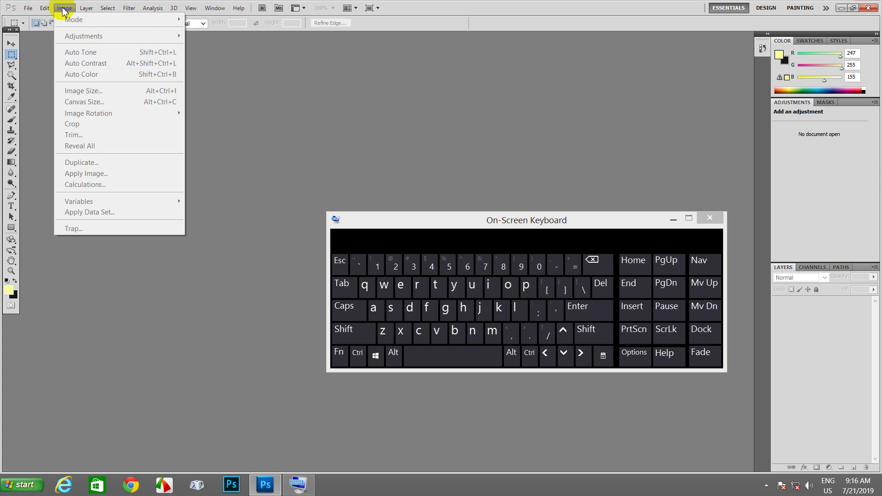
{"action": "left_click", "coordinate": [86, 8]}
{"action": "left_click", "coordinate": [107, 9]}
{"action": "left_click", "coordinate": [128, 8]}
{"action": "left_click", "coordinate": [150, 8]}
{"action": "left_click", "coordinate": [175, 9]}
{"action": "left_click", "coordinate": [190, 8]}
{"action": "left_click", "coordinate": [214, 9]}
{"action": "left_click", "coordinate": [237, 9]}
{"action": "left_click", "coordinate": [129, 8]}
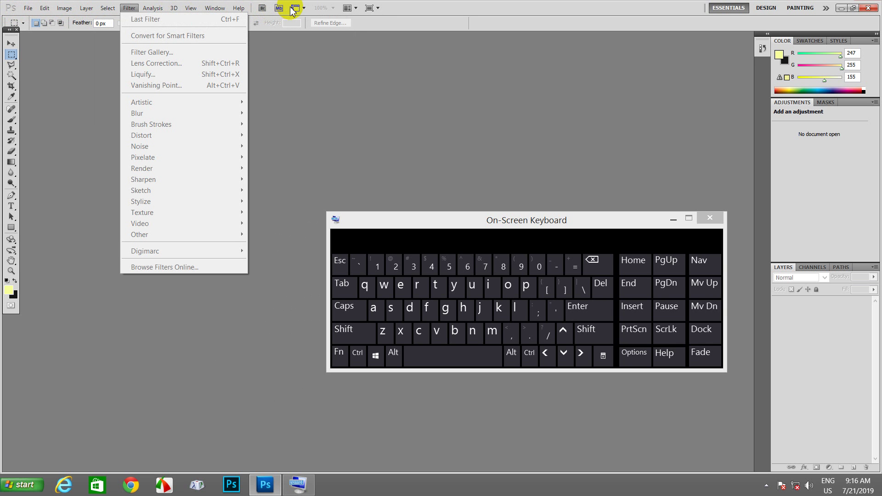
{"action": "left_click", "coordinate": [27, 10]}
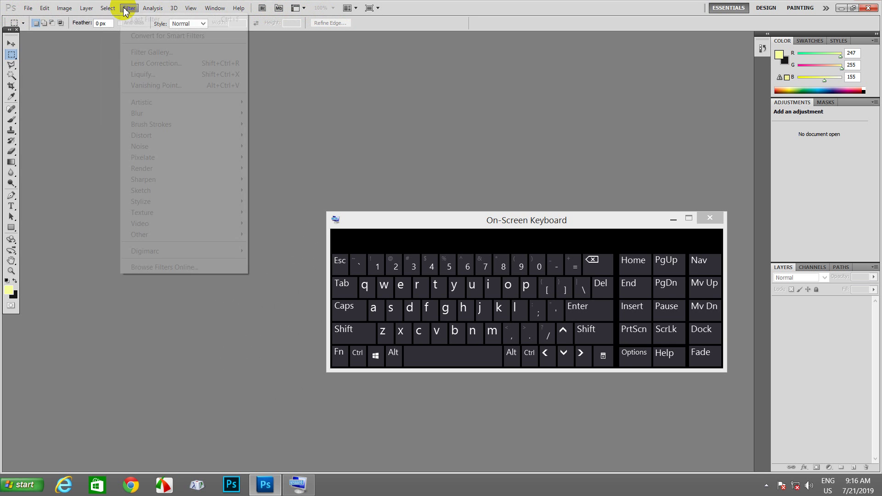
{"action": "mouse_move", "coordinate": [43, 13]}
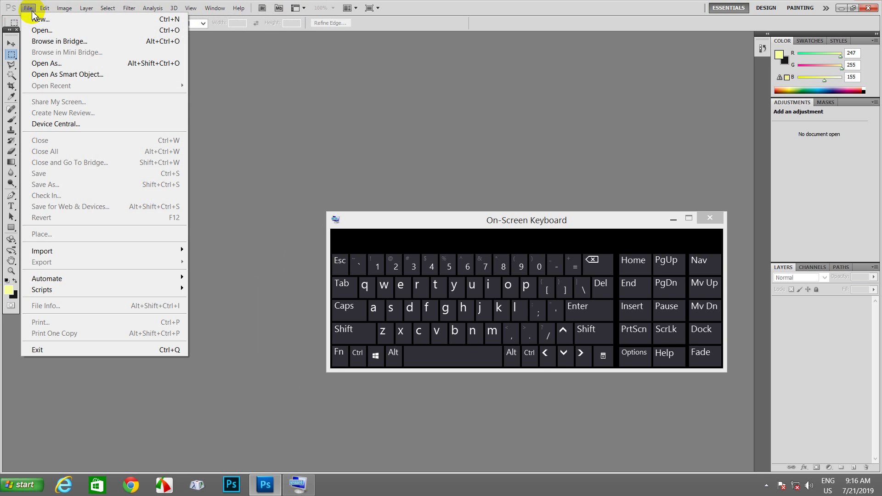
{"action": "mouse_move", "coordinate": [130, 10]}
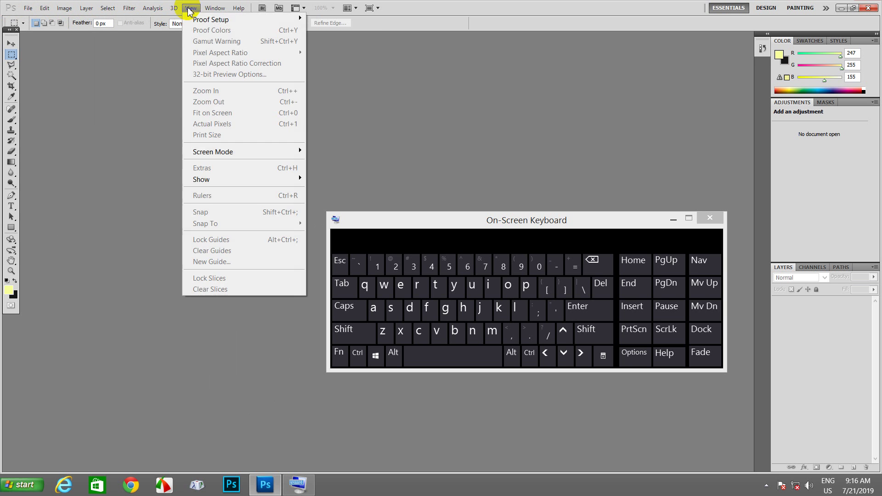
{"action": "mouse_move", "coordinate": [225, 11]}
{"action": "mouse_move", "coordinate": [176, 10]}
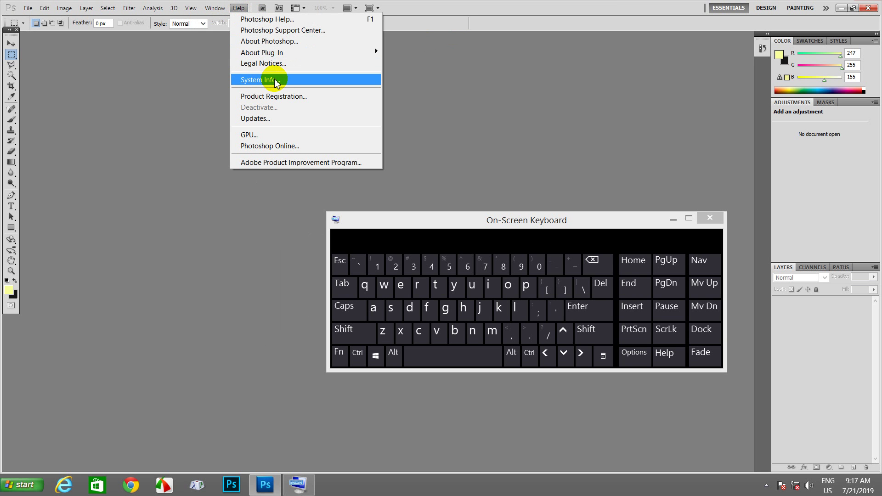
Review the System Info report, including the memory available to Photoshop, and close it.
{"action": "left_click", "coordinate": [282, 81]}
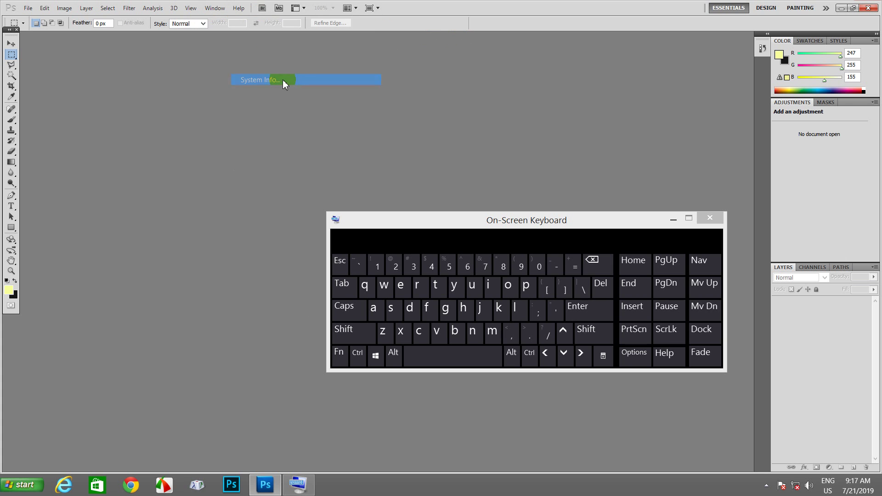
{"action": "left_click_drag", "start_coordinate": [478, 112], "coordinate": [577, 86]}
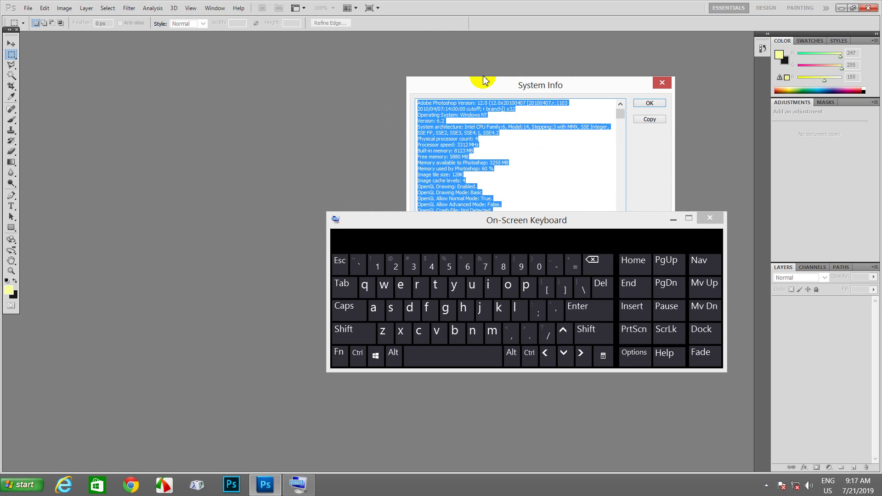
{"action": "left_click_drag", "start_coordinate": [510, 85], "coordinate": [536, 48]}
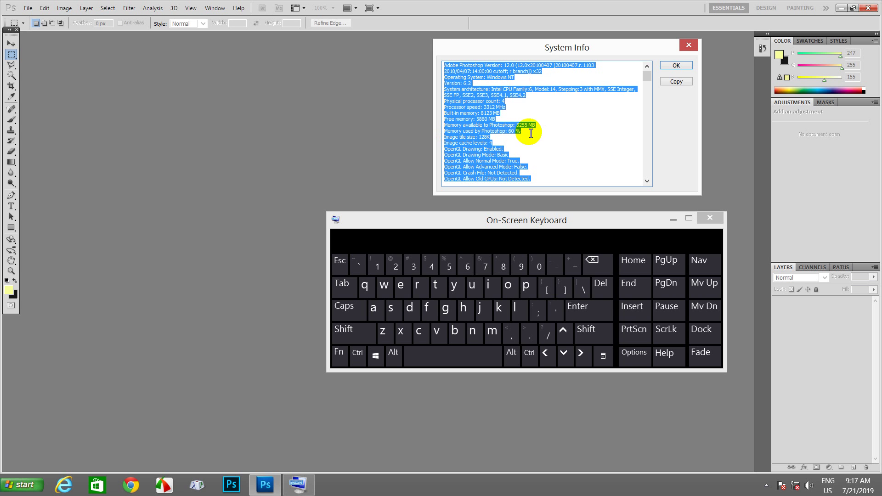
{"action": "left_click", "coordinate": [689, 46]}
{"action": "left_click", "coordinate": [238, 8]}
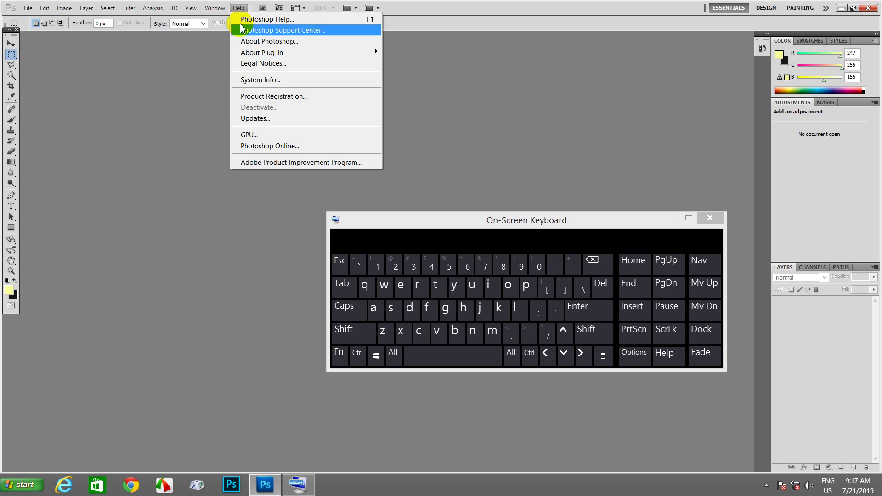
{"action": "left_click", "coordinate": [110, 71]}
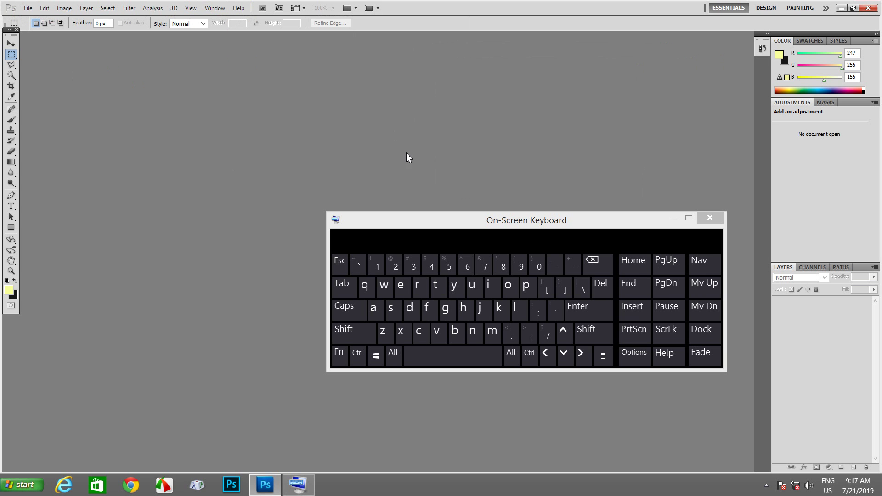
Return to Photoshop and open the Interface preferences, placing the dialog and the On-Screen Keyboard clear of each other.
{"action": "left_click_drag", "start_coordinate": [478, 221], "coordinate": [435, 113]}
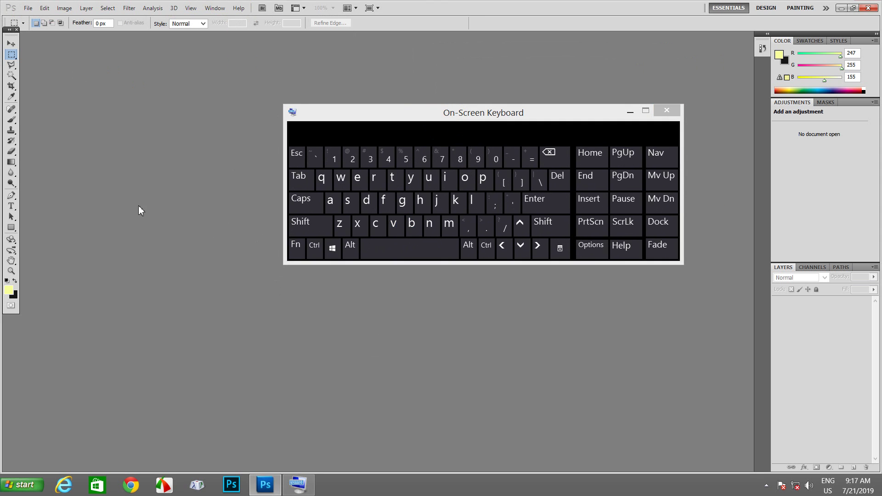
{"action": "left_click_drag", "start_coordinate": [421, 119], "coordinate": [437, 110]}
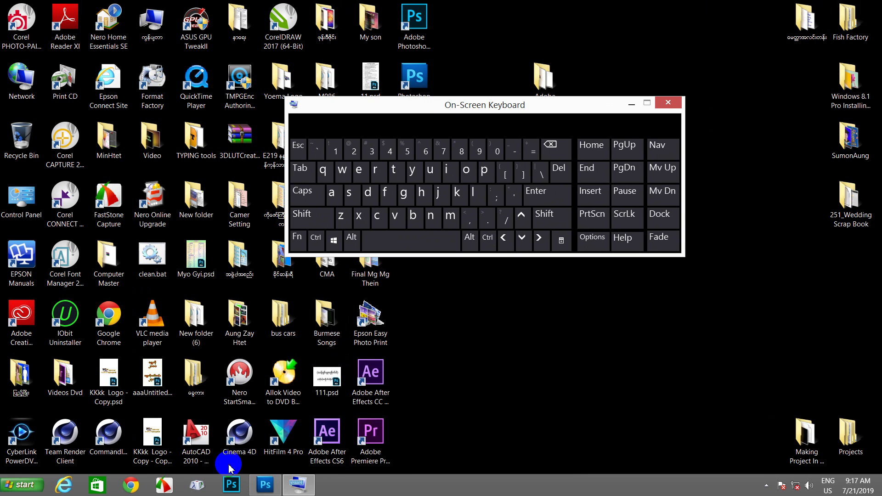
{"action": "left_click", "coordinate": [279, 478]}
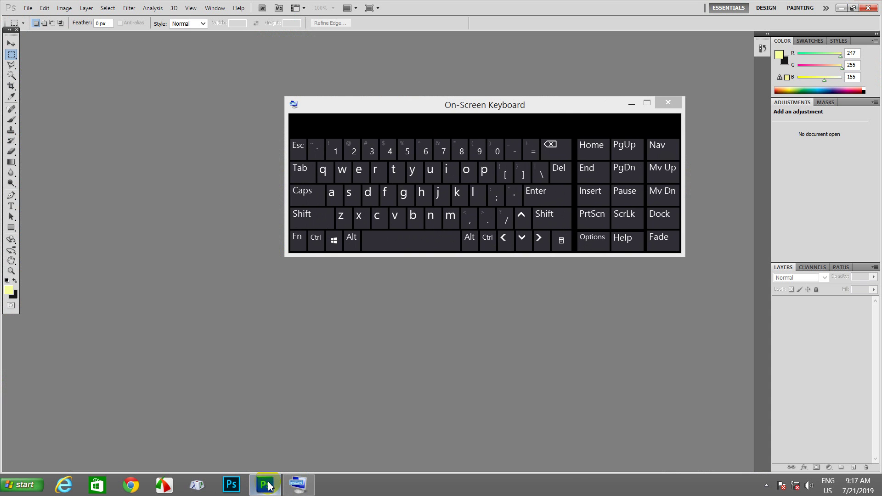
{"action": "left_click", "coordinate": [46, 9]}
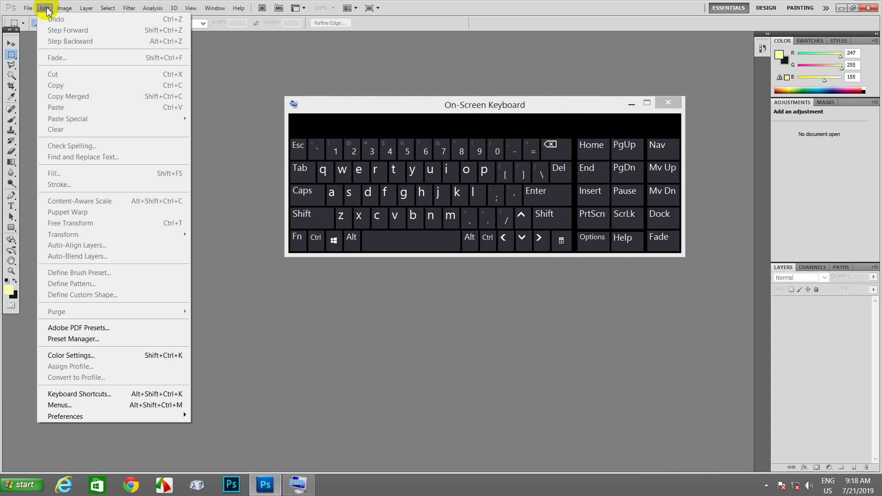
{"action": "mouse_move", "coordinate": [175, 418]}
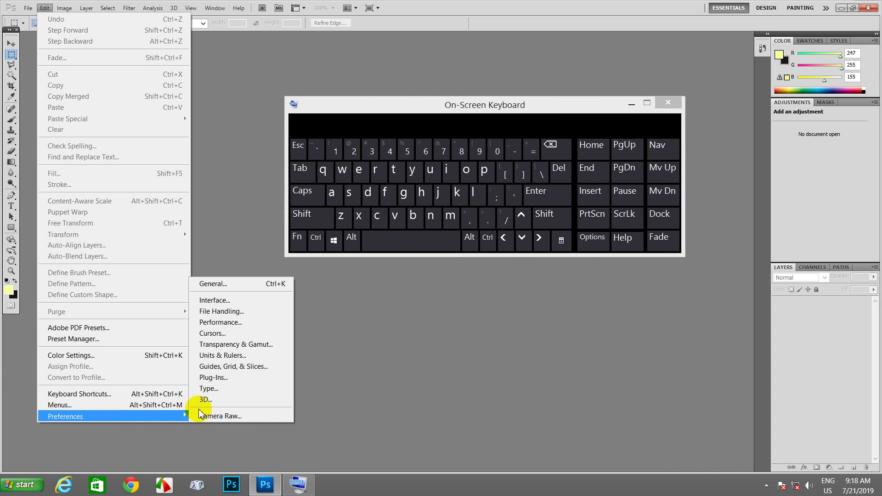
{"action": "left_click", "coordinate": [239, 300]}
{"action": "left_click_drag", "start_coordinate": [453, 108], "coordinate": [570, 337]}
{"action": "left_click_drag", "start_coordinate": [488, 53], "coordinate": [333, 58]}
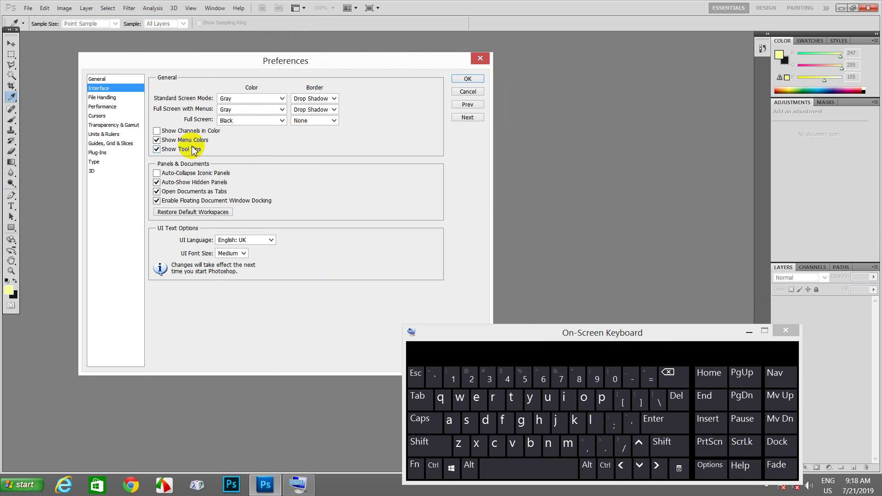
Review the Performance, Interface and General pages of the preferences, move the dialog and close it.
{"action": "left_click", "coordinate": [97, 116]}
{"action": "left_click", "coordinate": [100, 108]}
{"action": "left_click", "coordinate": [100, 88]}
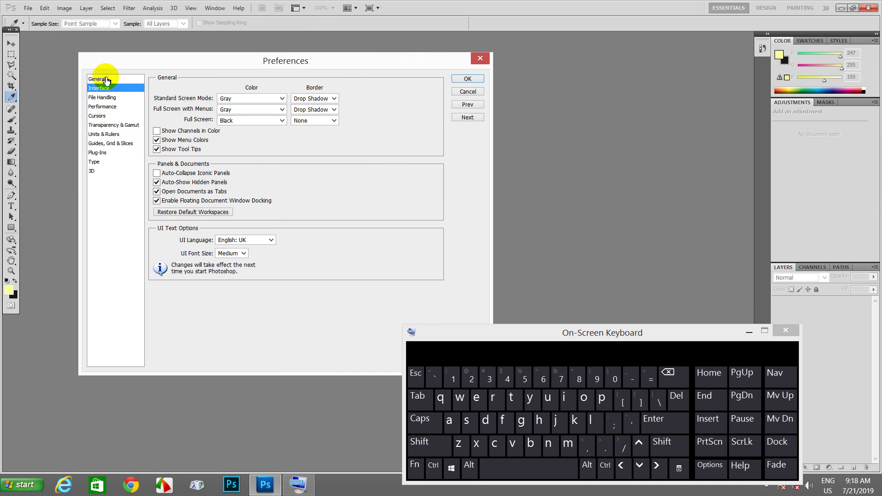
{"action": "left_click", "coordinate": [107, 80]}
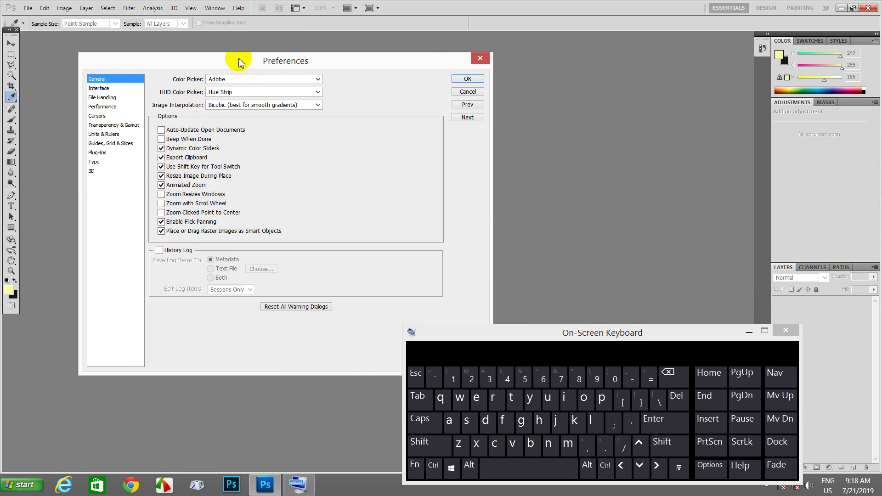
{"action": "left_click_drag", "start_coordinate": [237, 61], "coordinate": [263, 76]}
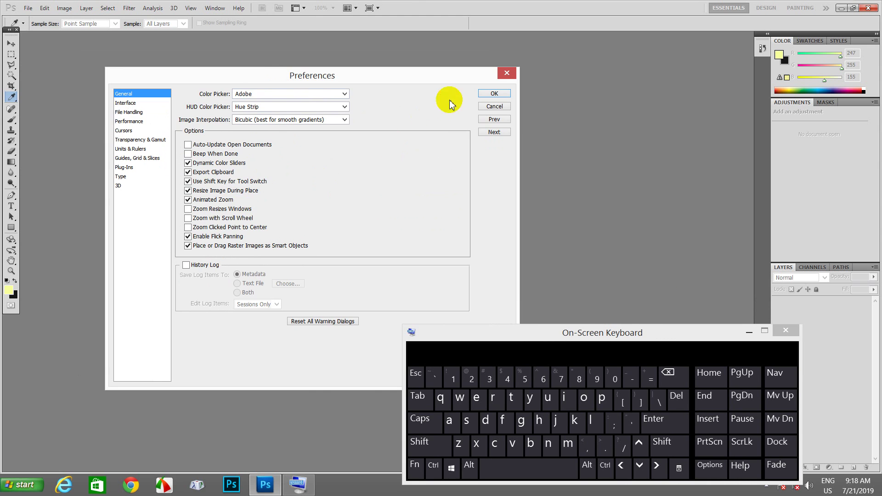
{"action": "left_click", "coordinate": [506, 73]}
Move the On-Screen Keyboard to the middle of the workspace and use it to hide and restore all panels.
{"action": "left_click_drag", "start_coordinate": [641, 331], "coordinate": [435, 160]}
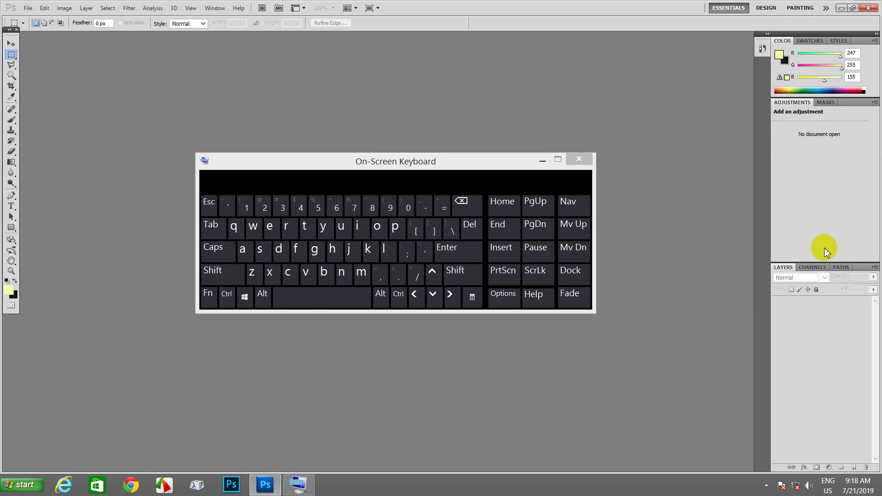
{"action": "left_click", "coordinate": [294, 300]}
{"action": "left_click", "coordinate": [208, 227]}
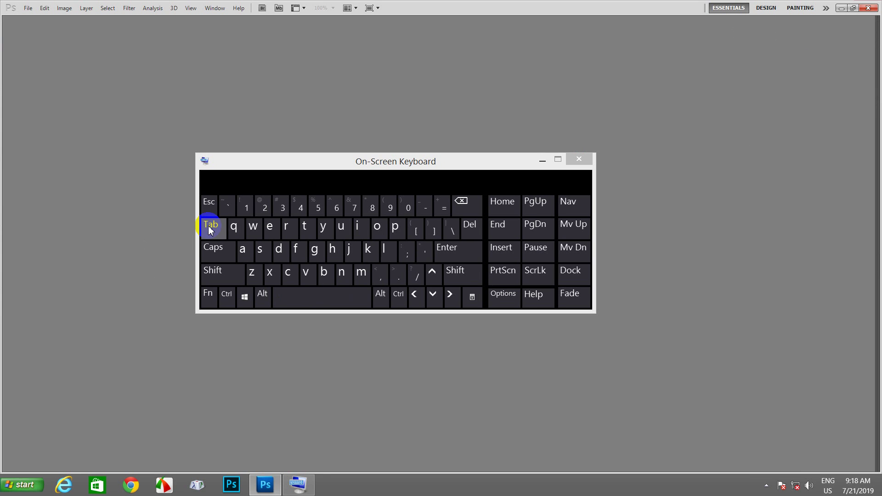
{"action": "left_click", "coordinate": [224, 230]}
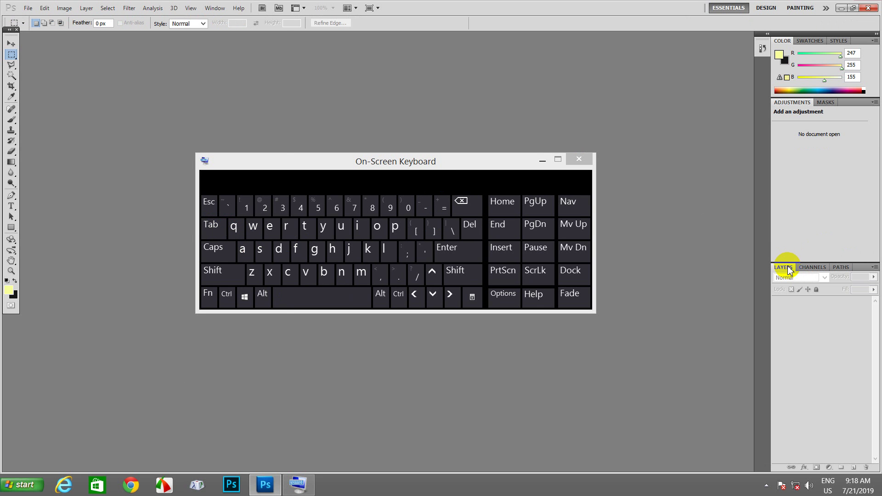
Hide the Color, Layers and Adjustments panel groups, moving the On-Screen Keyboard clear of the panel list.
{"action": "left_click", "coordinate": [214, 9]}
{"action": "left_click_drag", "start_coordinate": [290, 192], "coordinate": [401, 81]}
{"action": "left_click", "coordinate": [214, 8]}
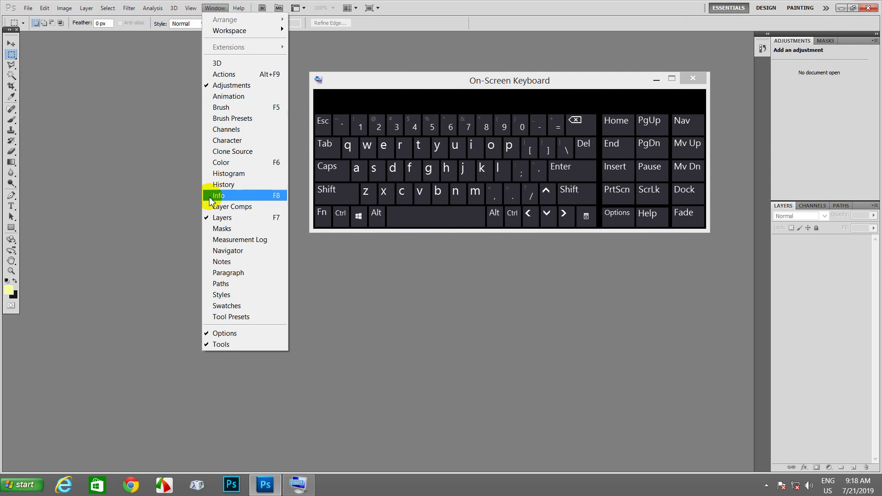
{"action": "left_click", "coordinate": [234, 220]}
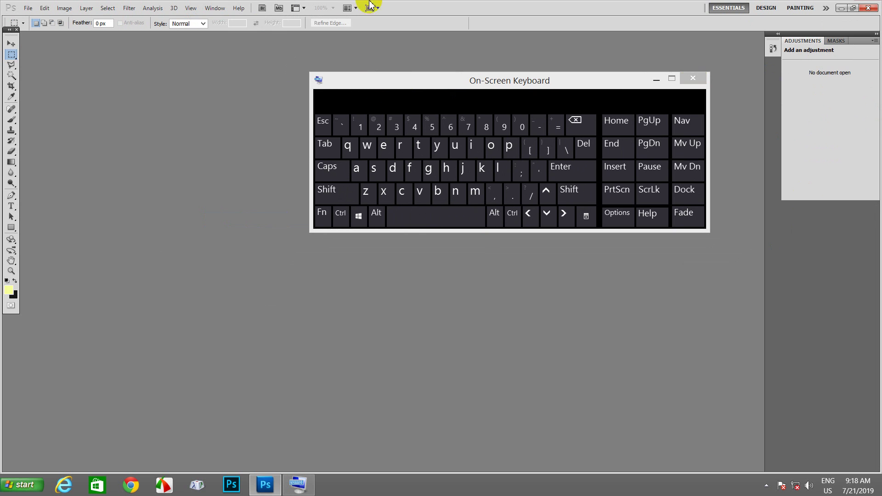
{"action": "left_click", "coordinate": [214, 9]}
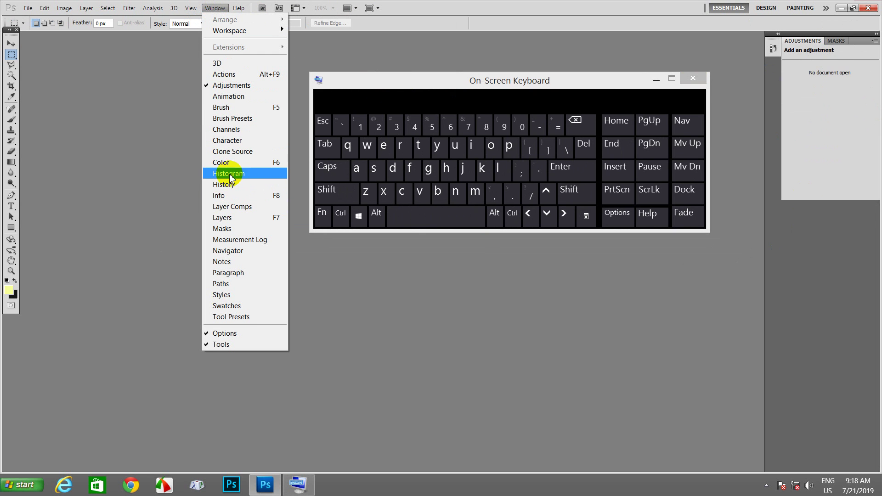
{"action": "left_click", "coordinate": [235, 86]}
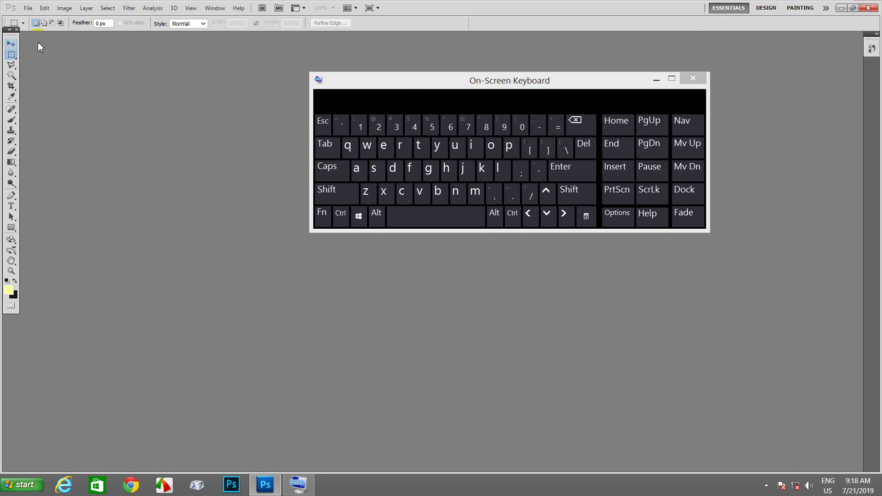
Hide the Tools panel and show it again.
{"action": "left_click", "coordinate": [215, 8]}
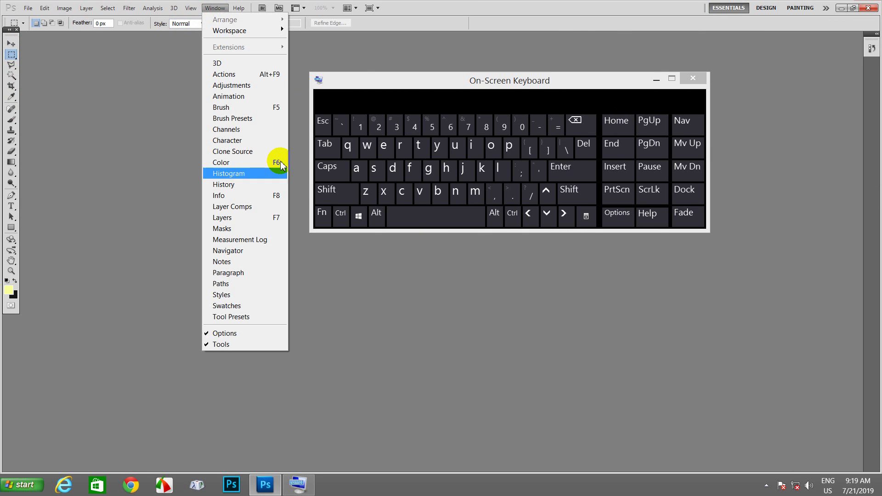
{"action": "left_click", "coordinate": [226, 347]}
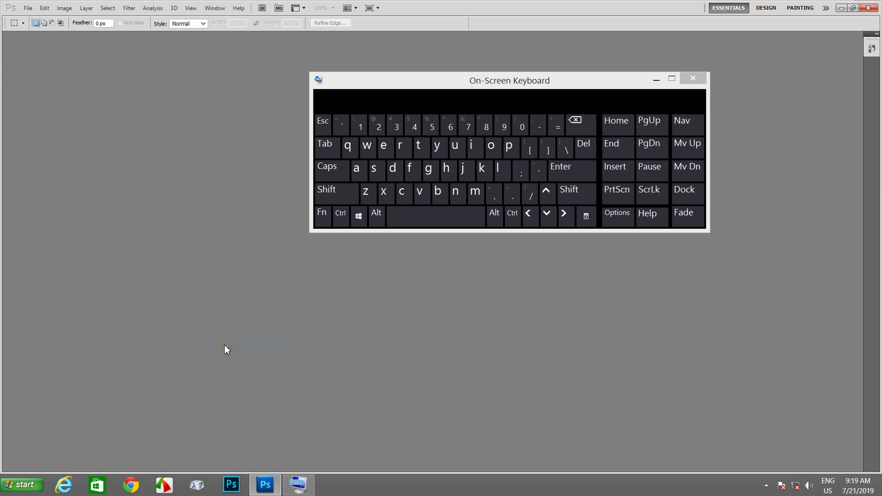
{"action": "left_click", "coordinate": [216, 9]}
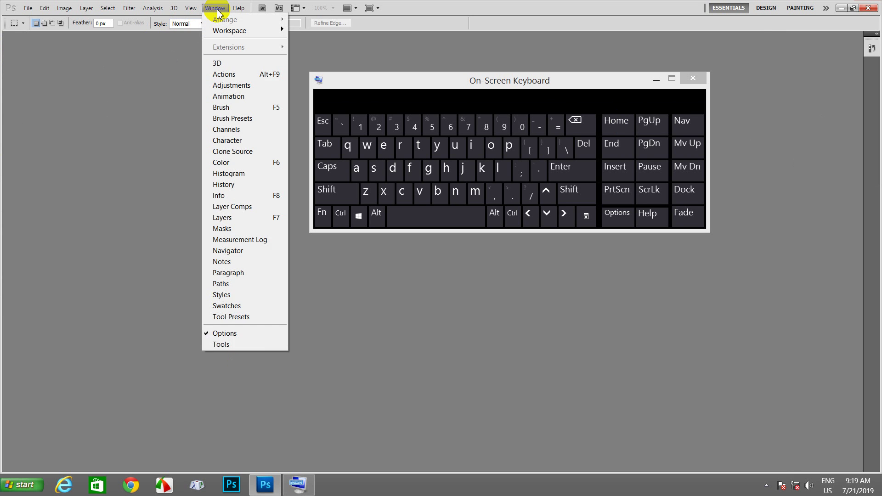
{"action": "left_click", "coordinate": [217, 348]}
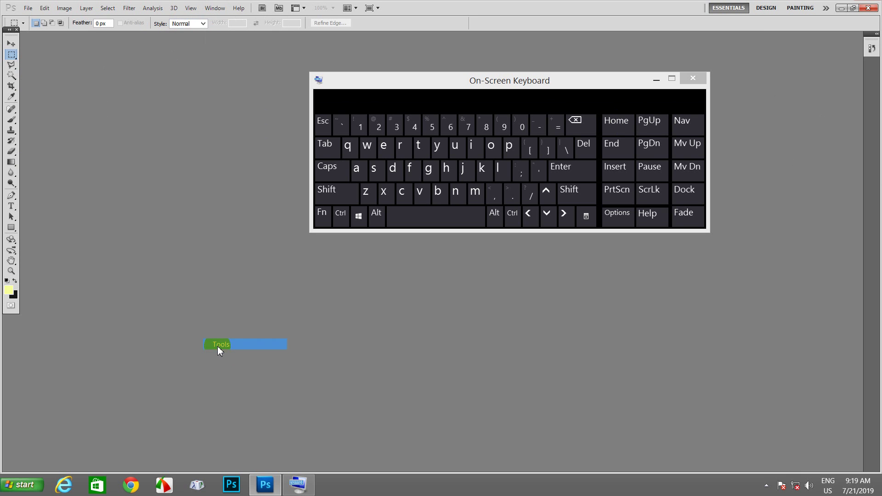
Hide all remaining panels and restore them from the On-Screen Keyboard.
{"action": "left_click", "coordinate": [214, 9]}
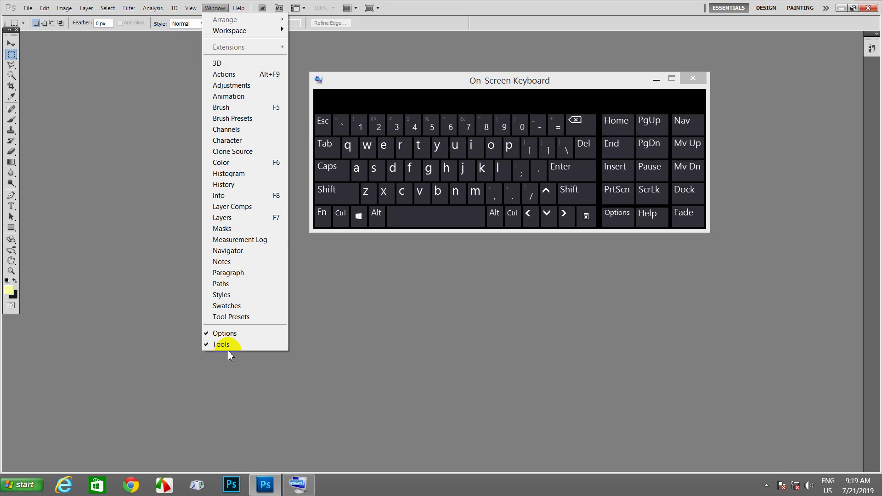
{"action": "left_click", "coordinate": [327, 145]}
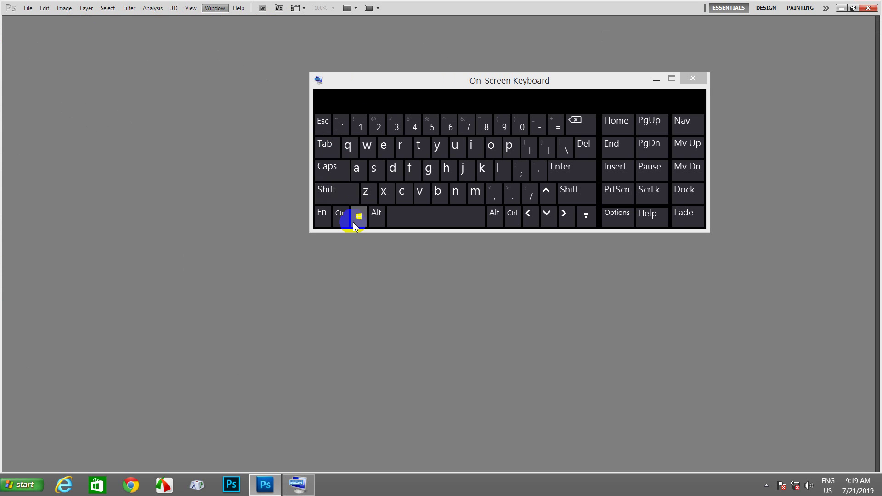
{"action": "left_click", "coordinate": [325, 145]}
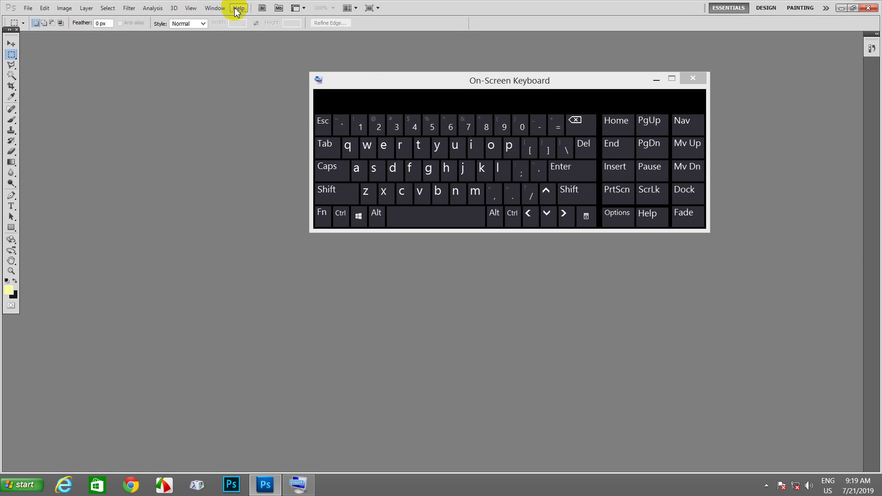
Hide the Tools panel and move the On-Screen Keyboard further from the docked panels.
{"action": "left_click", "coordinate": [215, 8]}
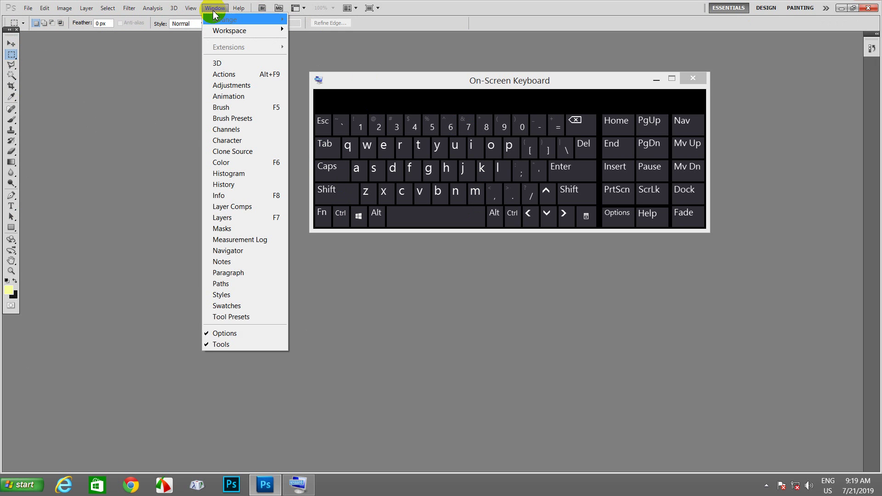
{"action": "left_click", "coordinate": [218, 343]}
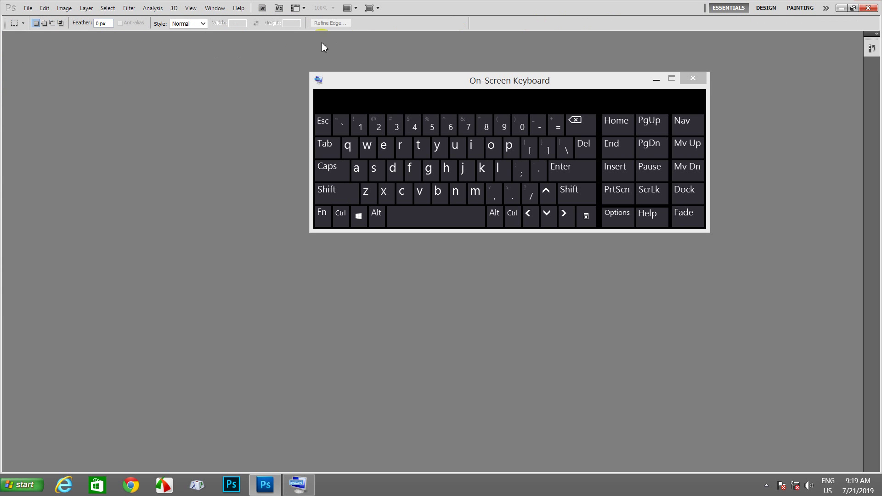
{"action": "left_click_drag", "start_coordinate": [467, 82], "coordinate": [376, 108]}
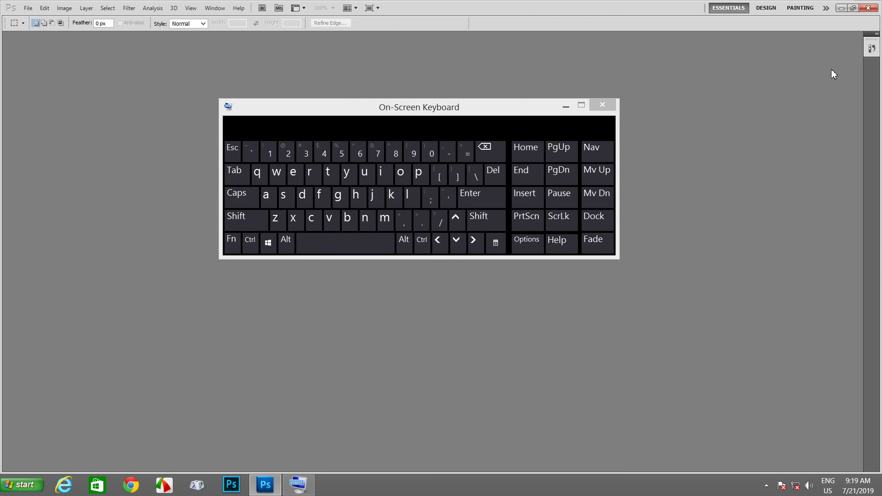
Move the On-Screen Keyboard clear of the panel list and show the Brush Presets panel.
{"action": "left_click", "coordinate": [220, 9]}
{"action": "left_click_drag", "start_coordinate": [294, 108], "coordinate": [423, 92]}
{"action": "left_click", "coordinate": [213, 9]}
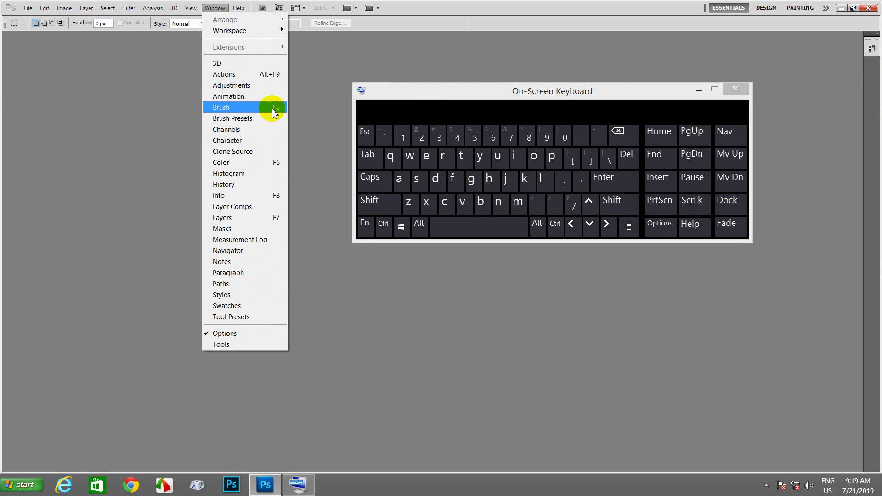
{"action": "left_click", "coordinate": [273, 110]}
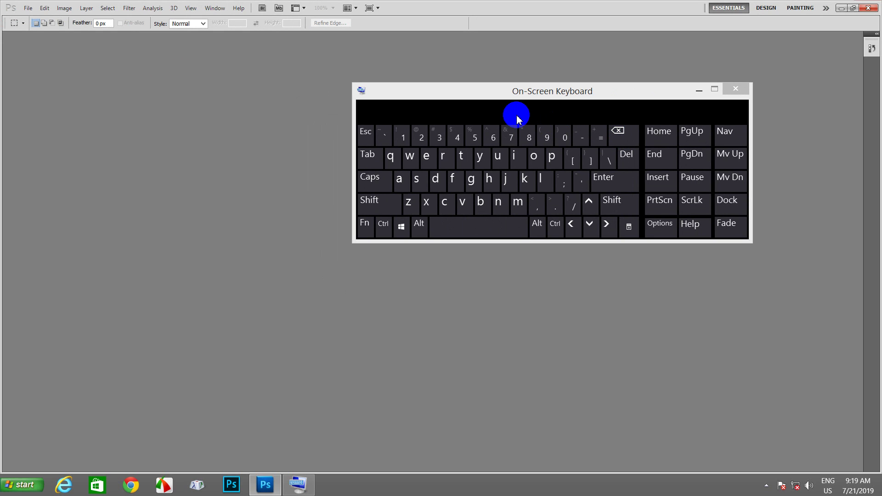
{"action": "key", "text": "alt"}
{"action": "left_click", "coordinate": [214, 8]}
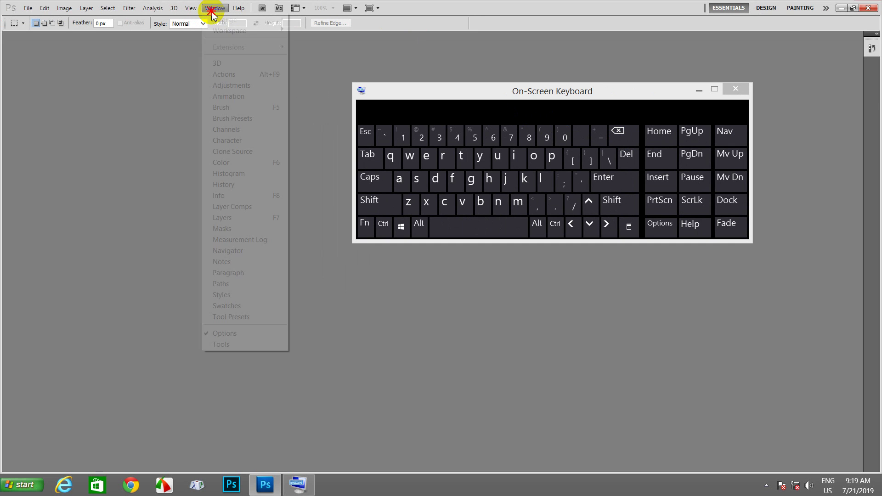
{"action": "left_click", "coordinate": [241, 117]}
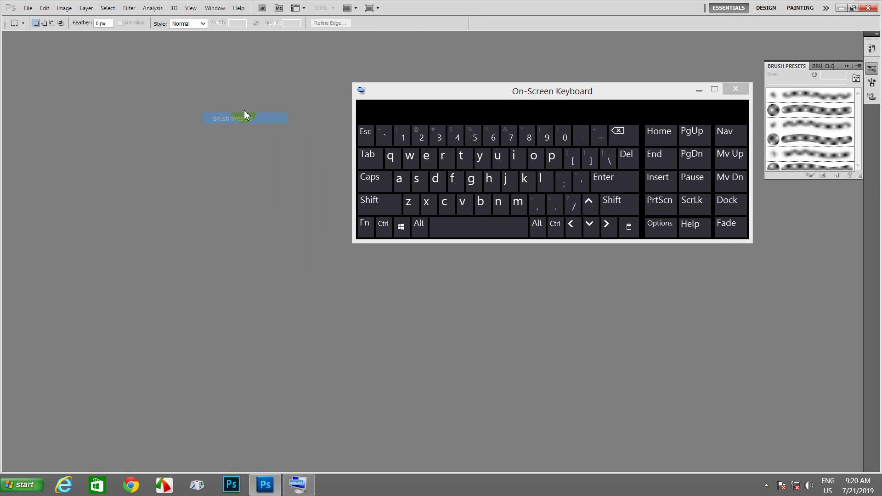
Show the Masks and Layers panels, and move the On-Screen Keyboard off the Brush Presets panel.
{"action": "left_click", "coordinate": [214, 8]}
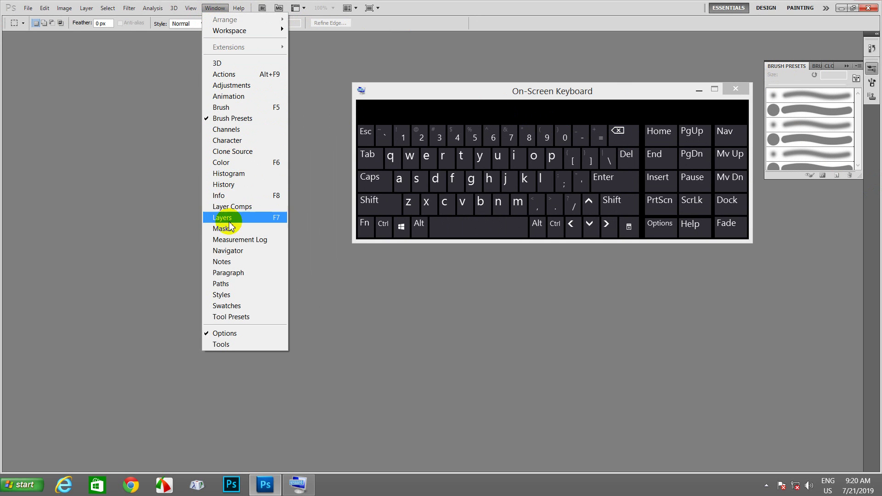
{"action": "left_click", "coordinate": [253, 228]}
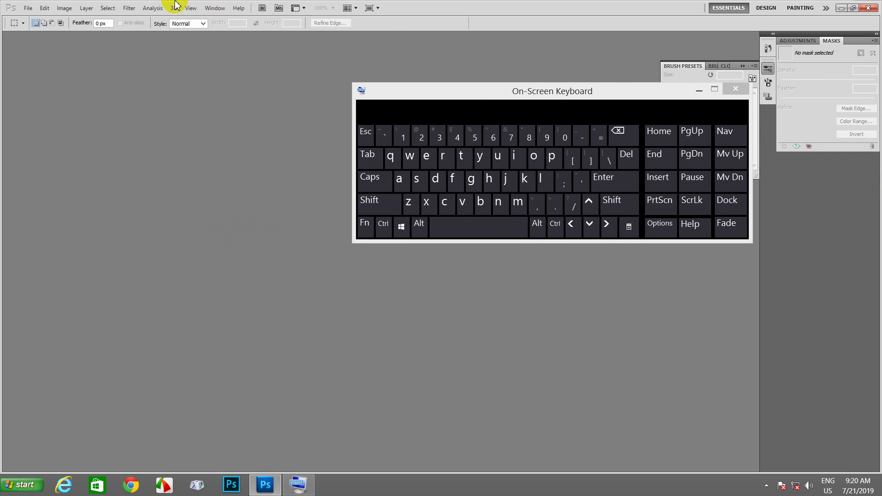
{"action": "left_click", "coordinate": [214, 8]}
{"action": "left_click", "coordinate": [230, 229]}
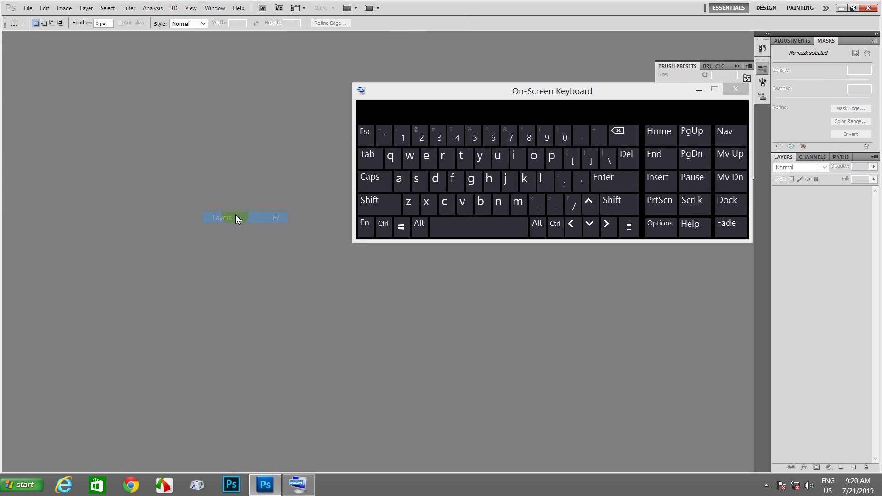
{"action": "left_click_drag", "start_coordinate": [673, 97], "coordinate": [573, 73]}
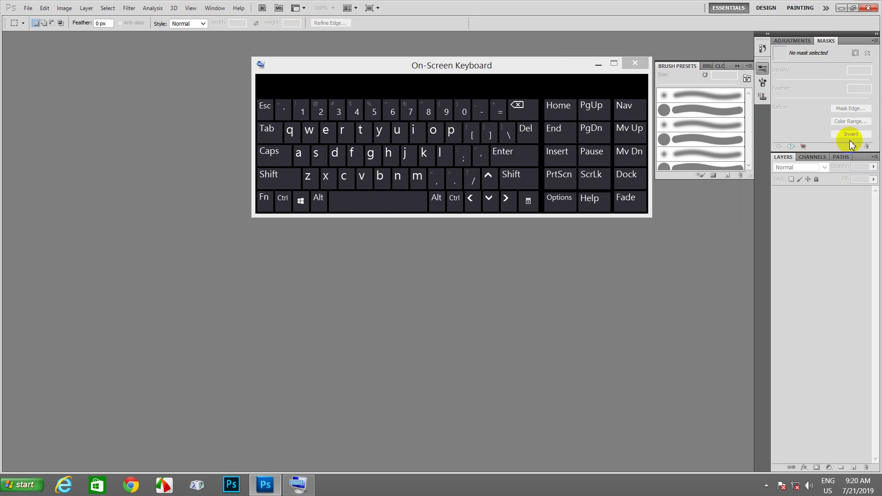
Look through the Adjustments, Masks, Channels and Layers panels, ending on Masks and Layers.
{"action": "left_click", "coordinate": [792, 41]}
{"action": "left_click", "coordinate": [825, 41]}
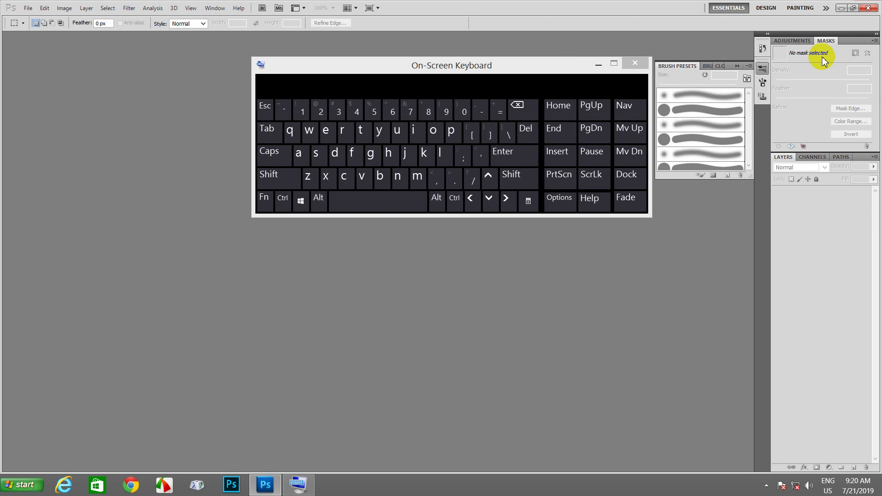
{"action": "left_click", "coordinate": [813, 158]}
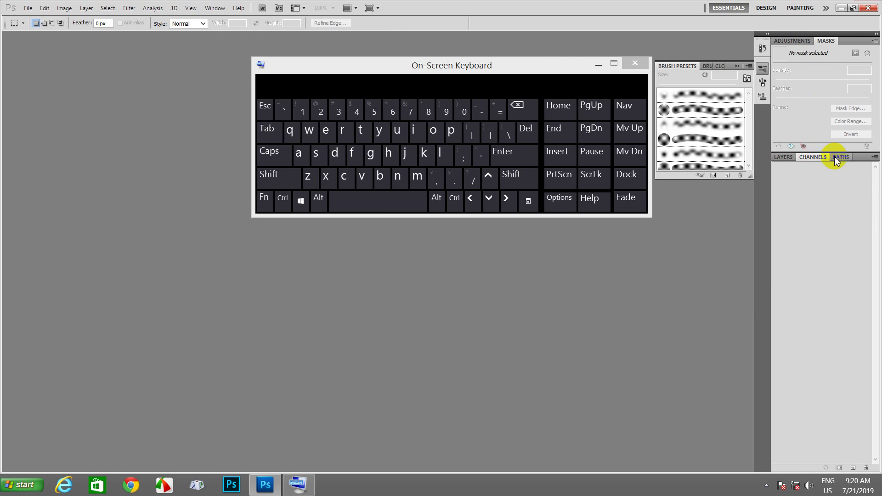
{"action": "left_click", "coordinate": [781, 156]}
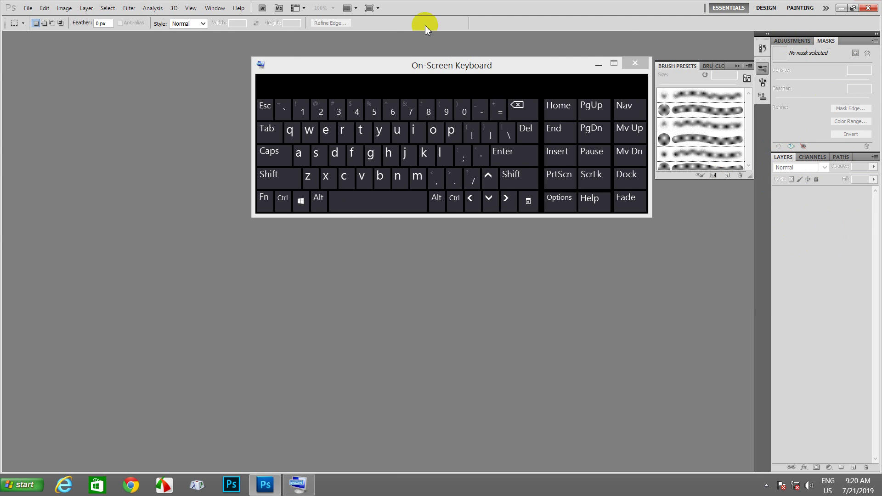
Move the On-Screen Keyboard below the Brush Presets panel, and minimize both Photoshop and the keyboard to show the desktop.
{"action": "left_click", "coordinate": [215, 8]}
{"action": "left_click_drag", "start_coordinate": [337, 68], "coordinate": [433, 284]}
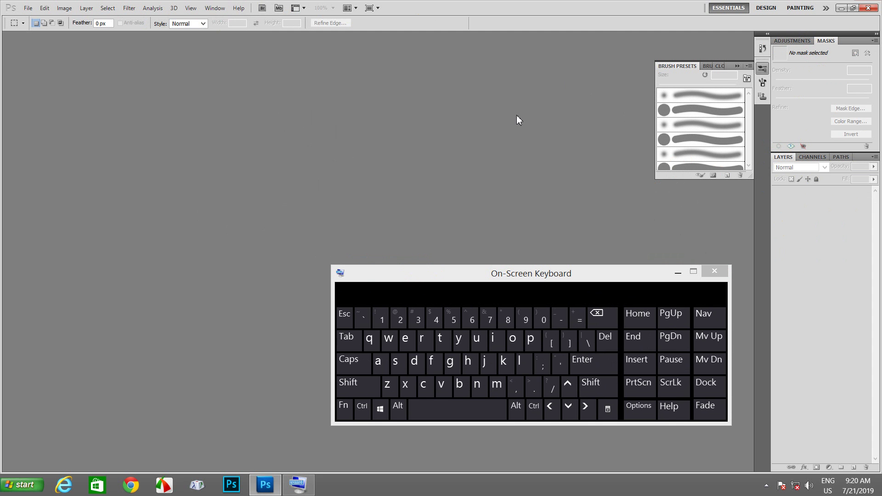
{"action": "left_click", "coordinate": [840, 8]}
{"action": "right_click", "coordinate": [563, 140]}
{"action": "left_click", "coordinate": [565, 170]}
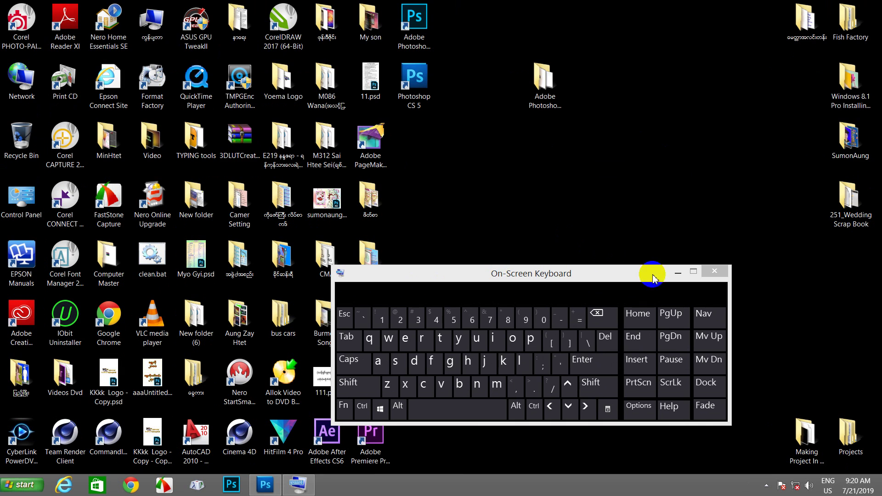
{"action": "left_click", "coordinate": [679, 272]}
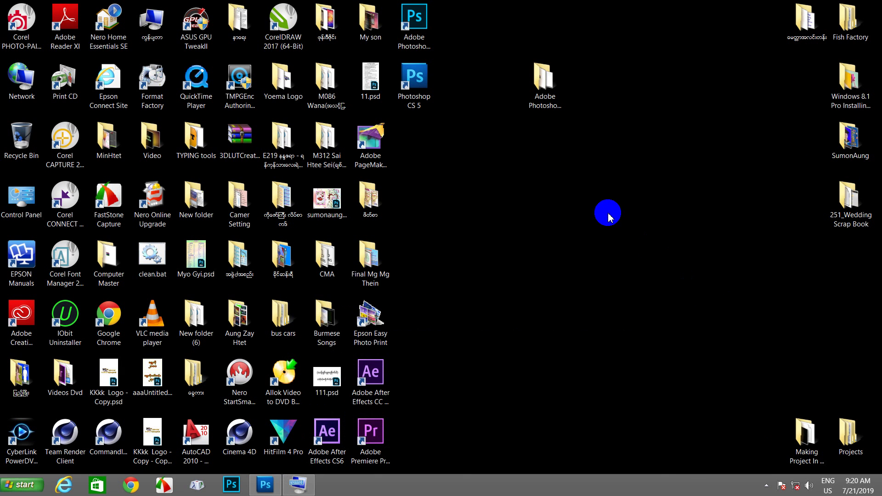